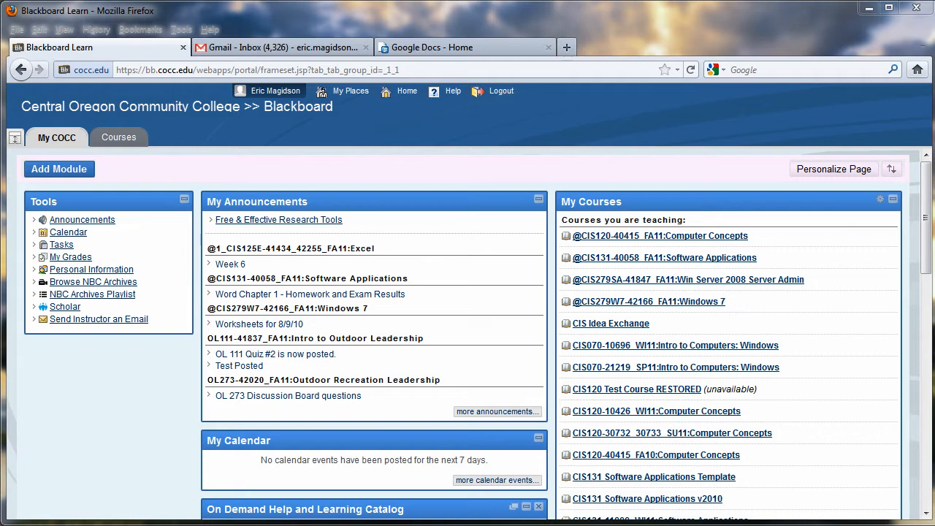
- Switch from the Blackboard portal to the Google Docs home document list
left_click(520, 48)
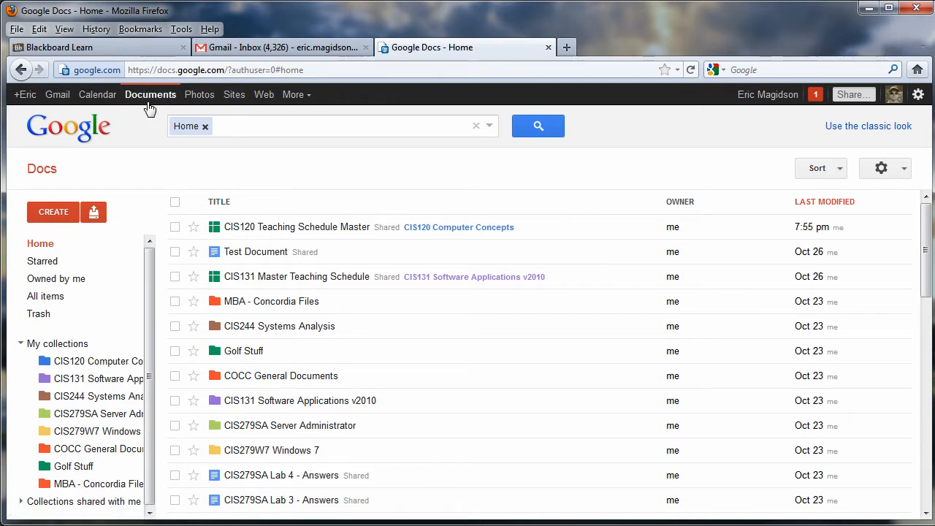
- Glance at the Google Docs CREATE options, dismiss them, and go back to the Blackboard portal
left_click(49, 217)
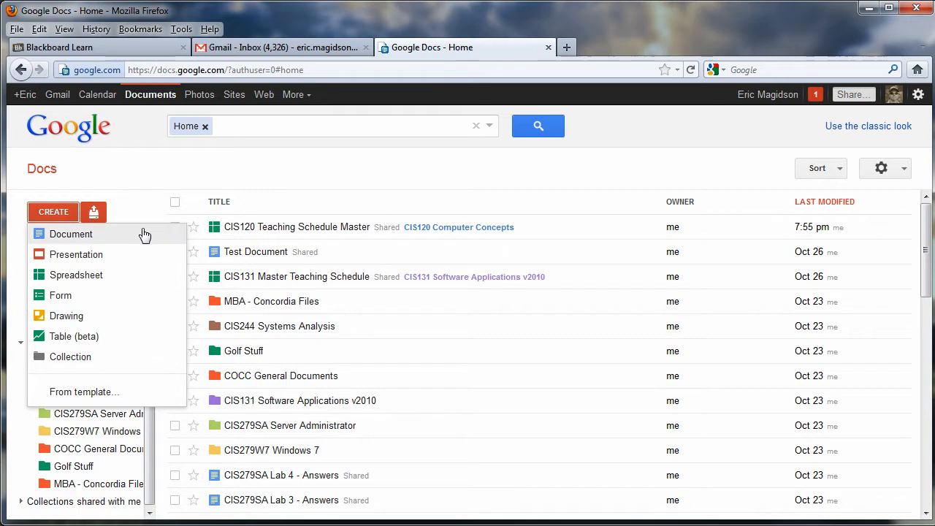
left_click(509, 203)
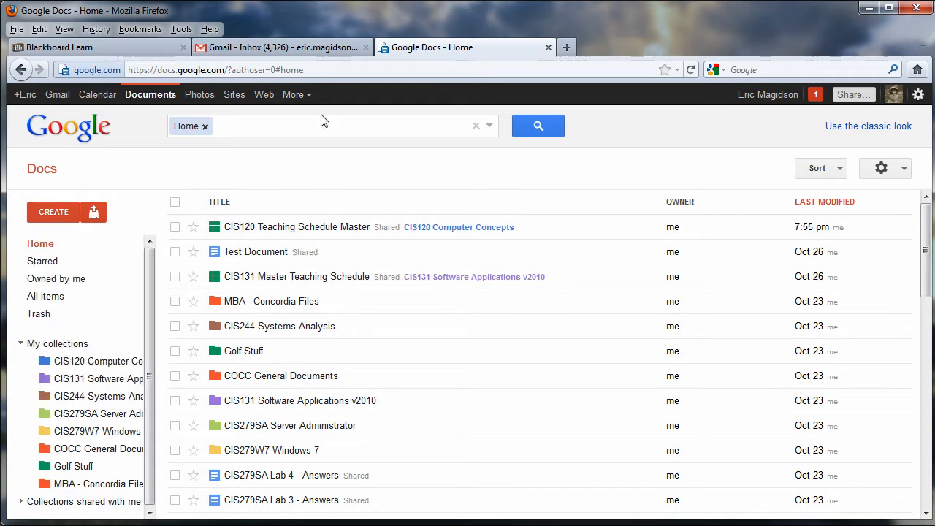
left_click(127, 45)
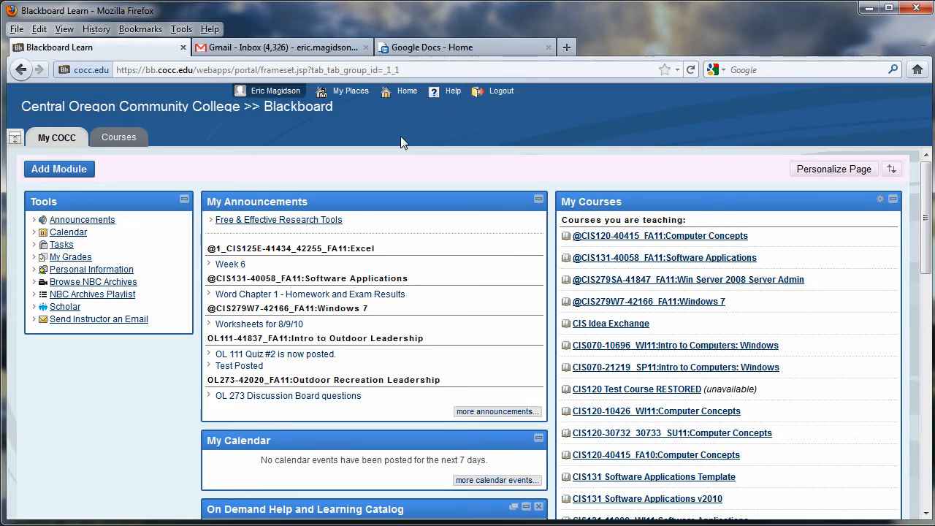
left_click(567, 47)
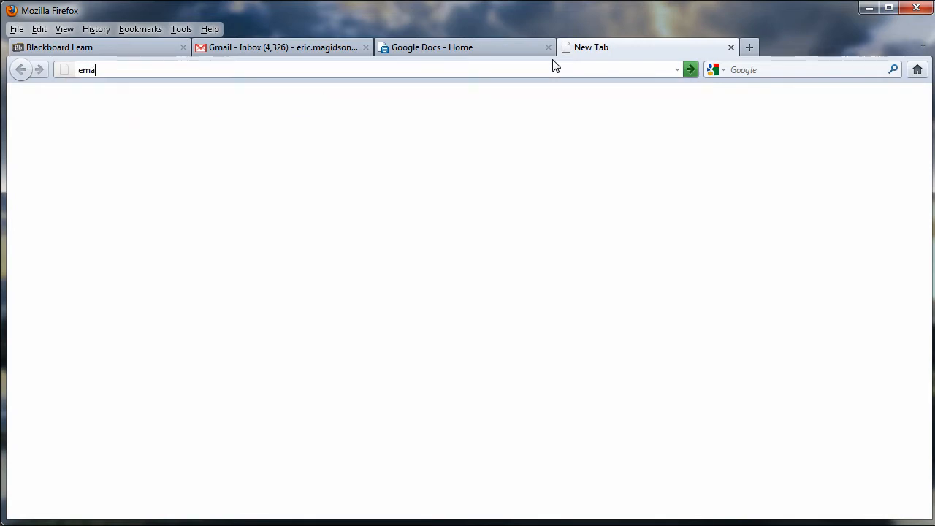
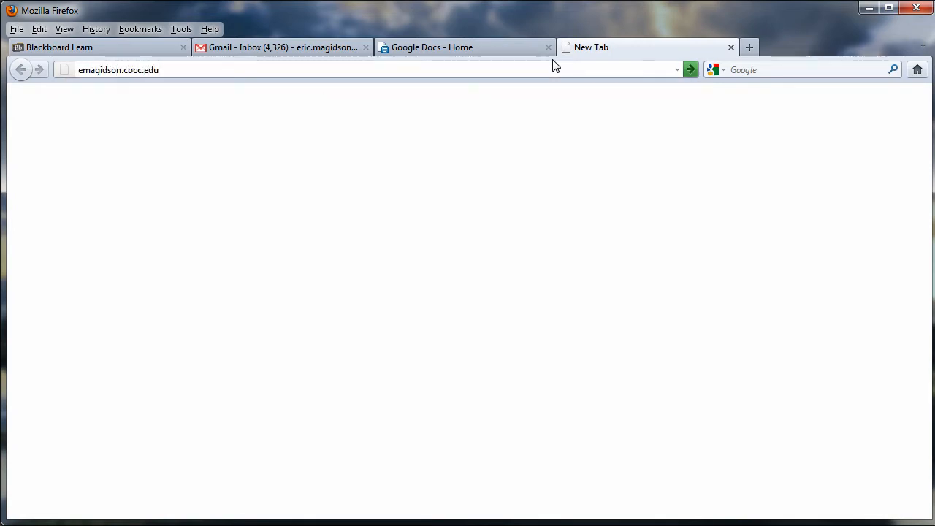
key("Return")
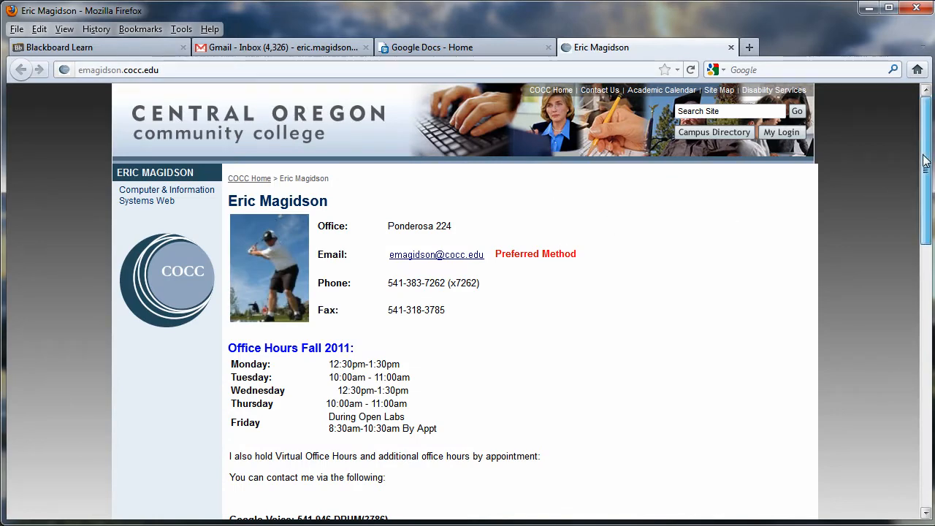
left_click_drag(926, 162, 934, 356)
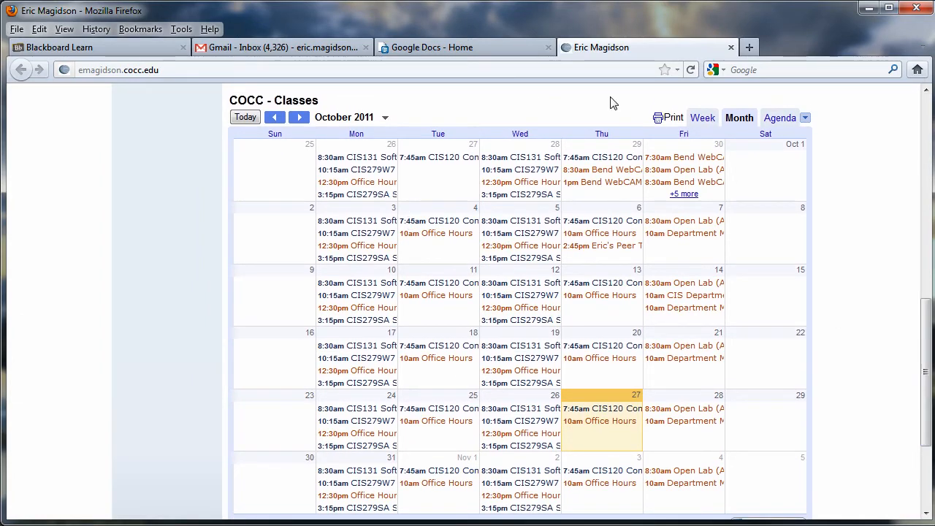
left_click(709, 118)
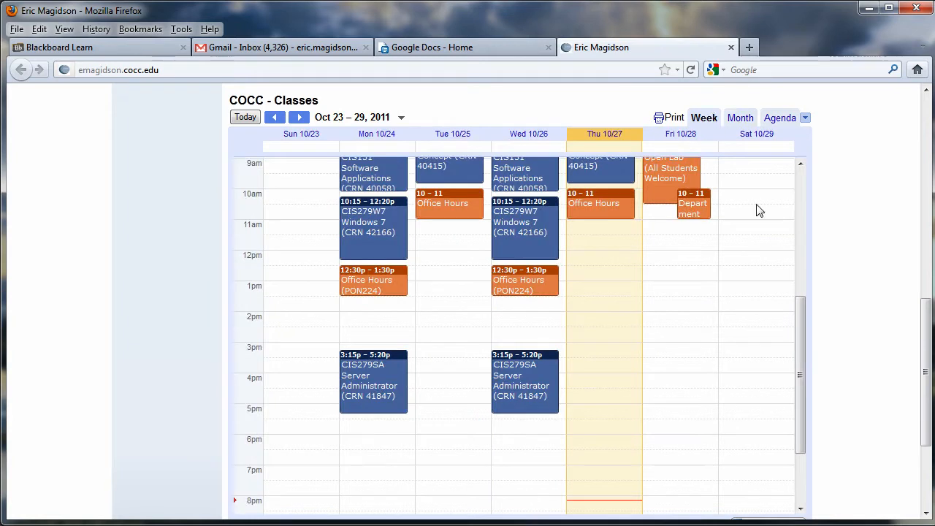
left_click_drag(800, 344, 801, 314)
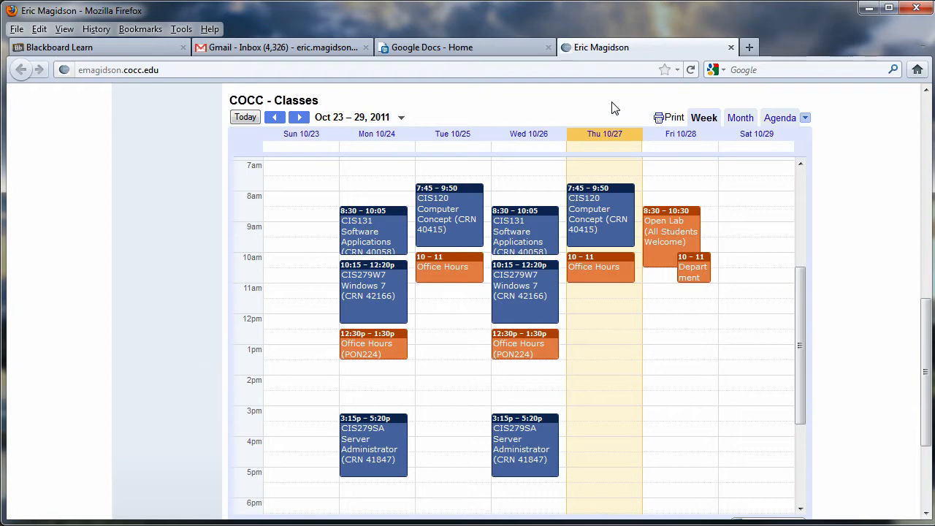
left_click(731, 48)
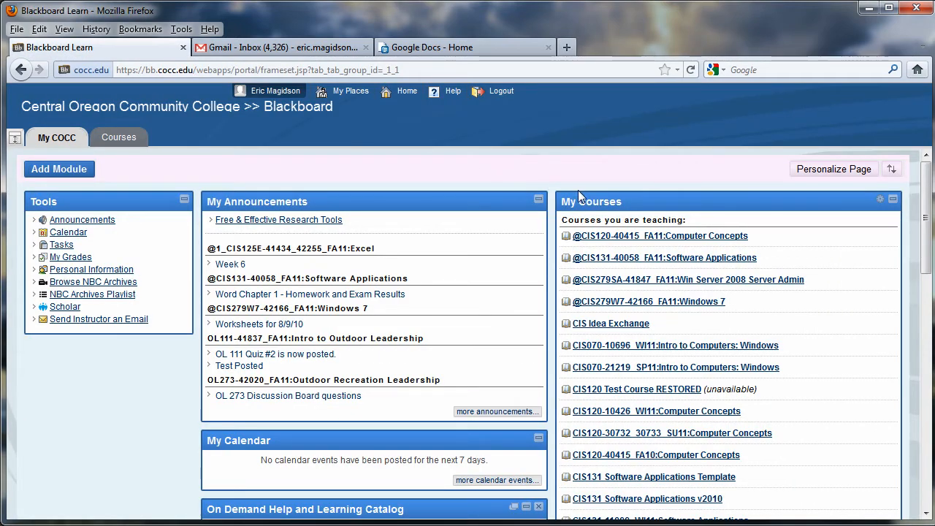
left_click(595, 237)
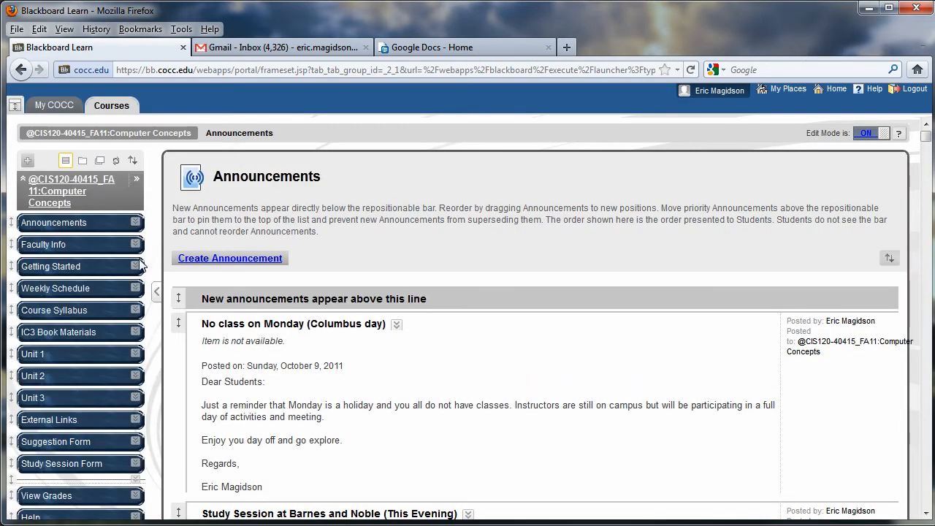
left_click(97, 313)
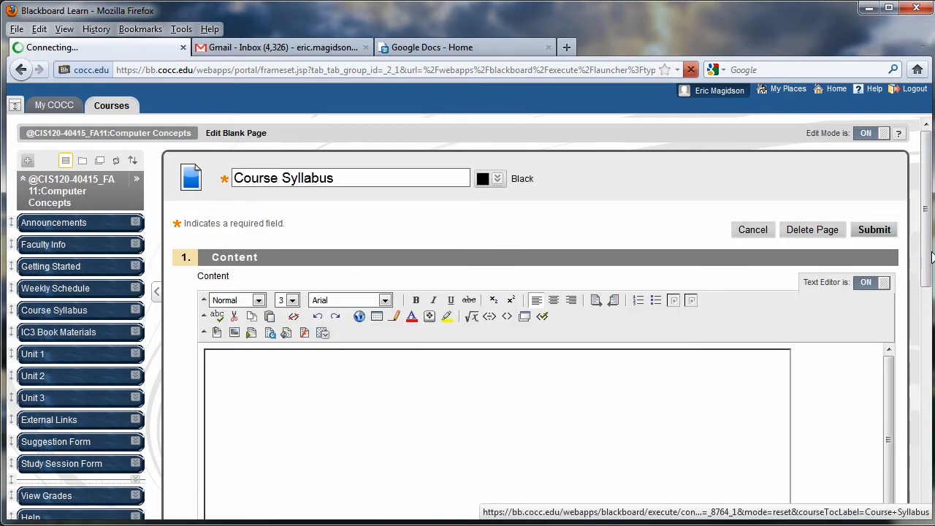
scroll(927, 230, "down", 5)
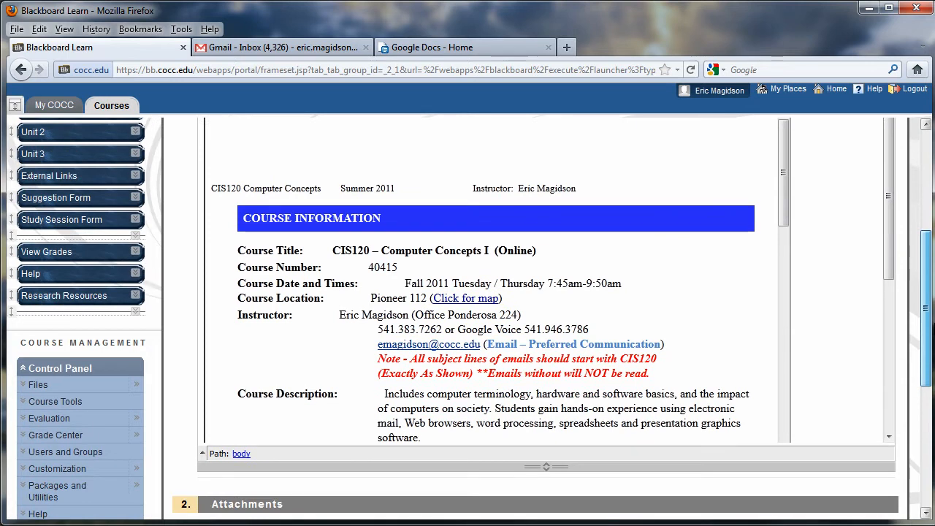
left_click_drag(927, 309, 927, 306)
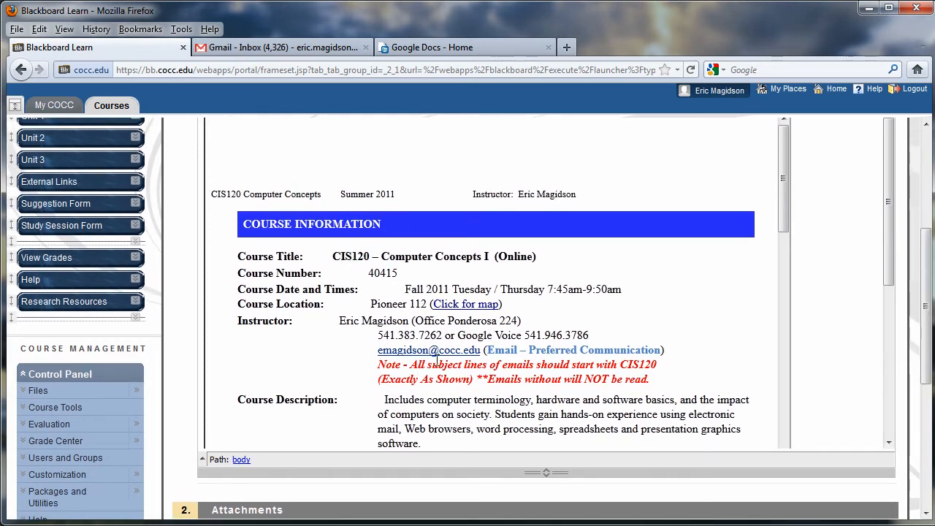
mouse_move(786, 185)
left_mouse_down()
mouse_move(802, 465)
mouse_move(802, 188)
left_mouse_up()
left_click(473, 48)
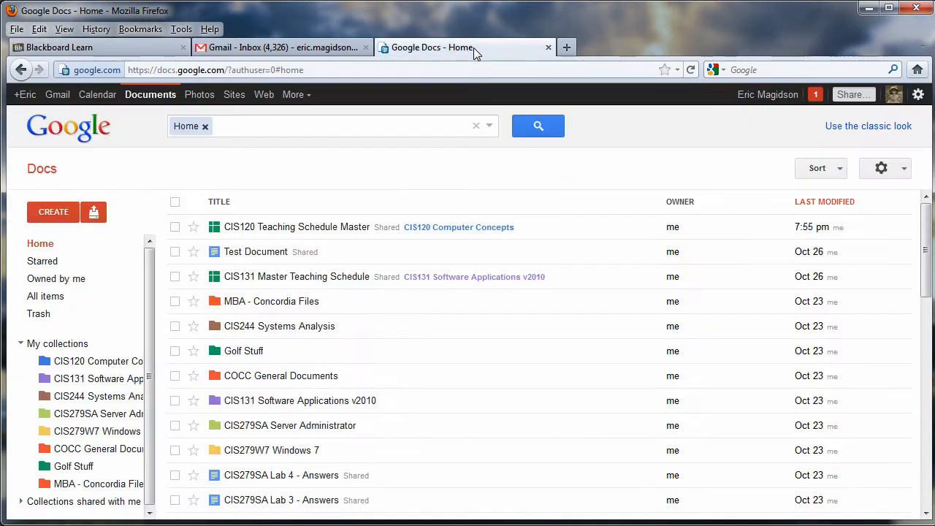
- Open 'CIS120 Syllabus Master Syllabus (In-Class)' from the CIS120 Computer Concepts collection
left_click(113, 361)
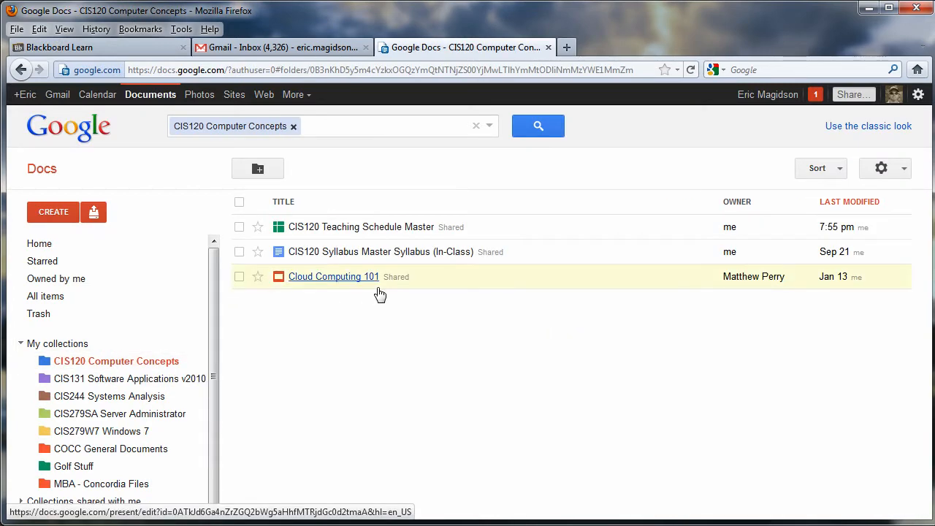
left_click(389, 261)
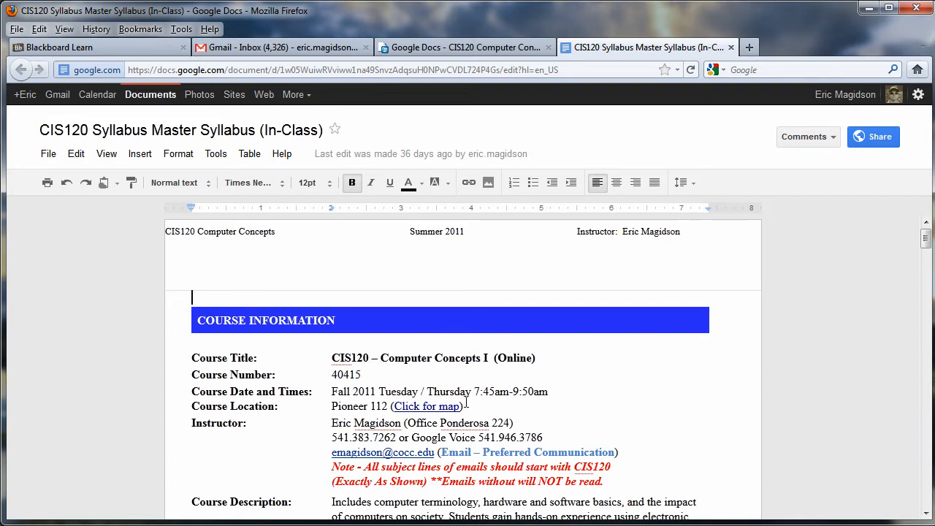
left_click_drag(926, 239, 931, 210)
- Set the syllabus sharing to public on the web with Can edit access and save
left_click(885, 137)
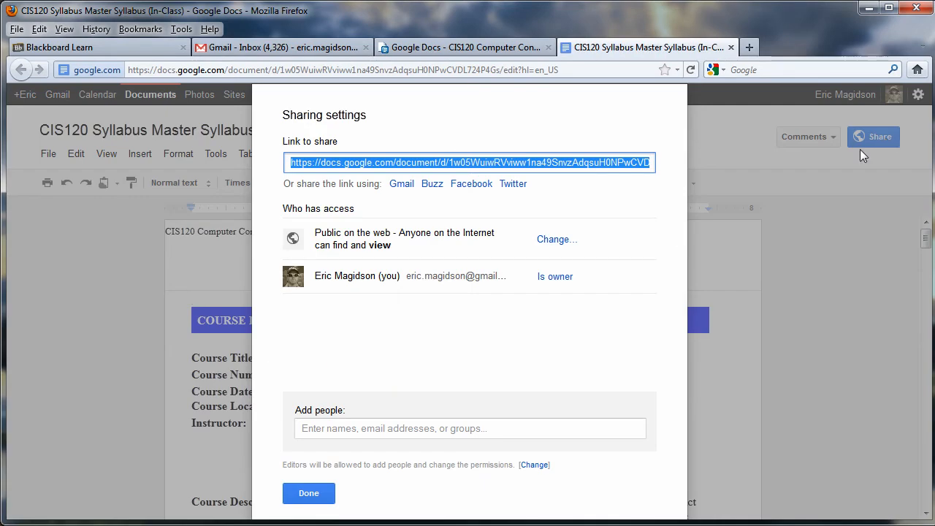
left_click(557, 239)
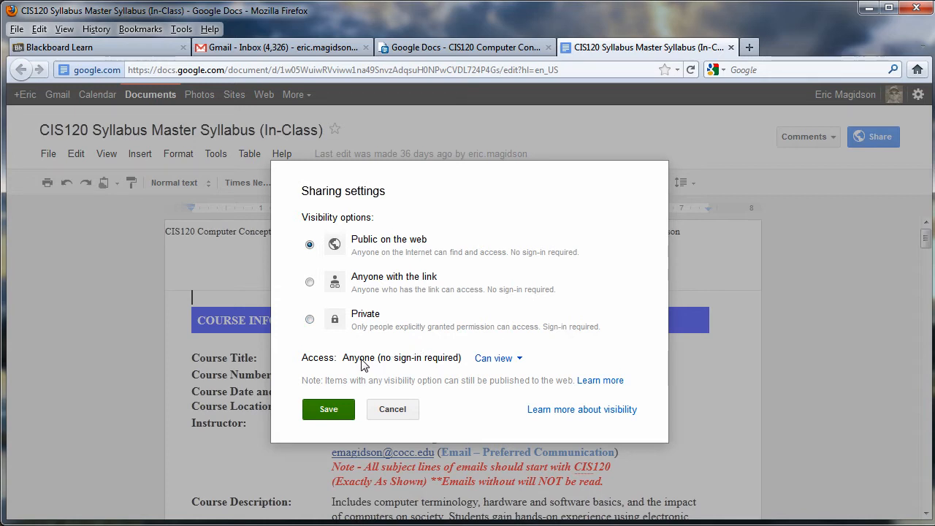
left_click(514, 361)
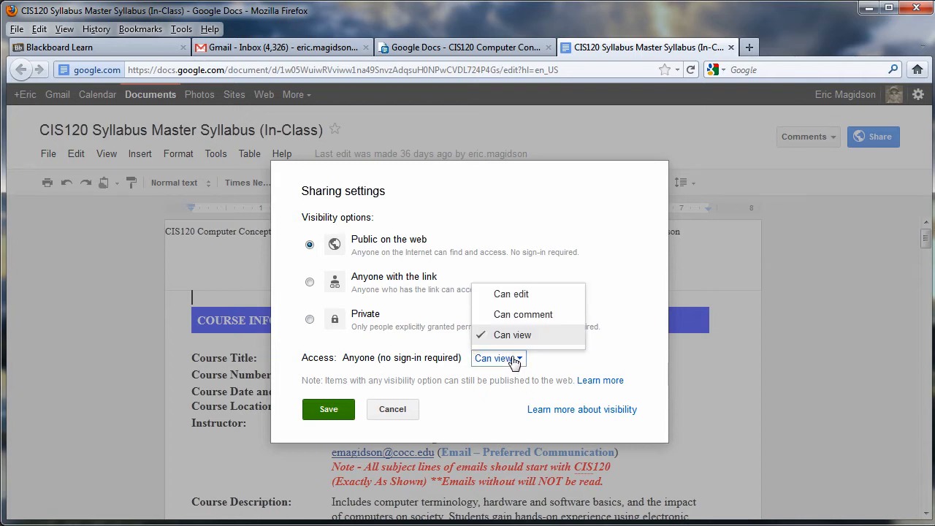
left_click(511, 294)
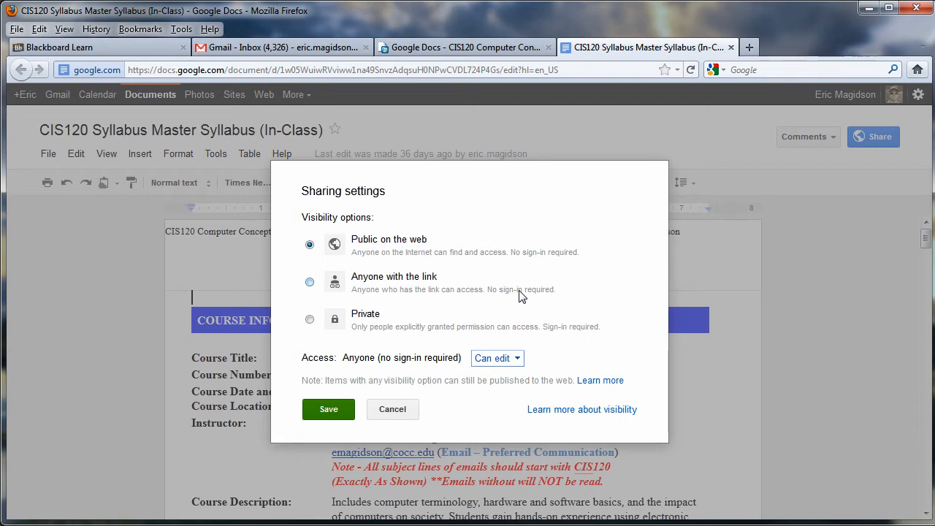
left_click(515, 364)
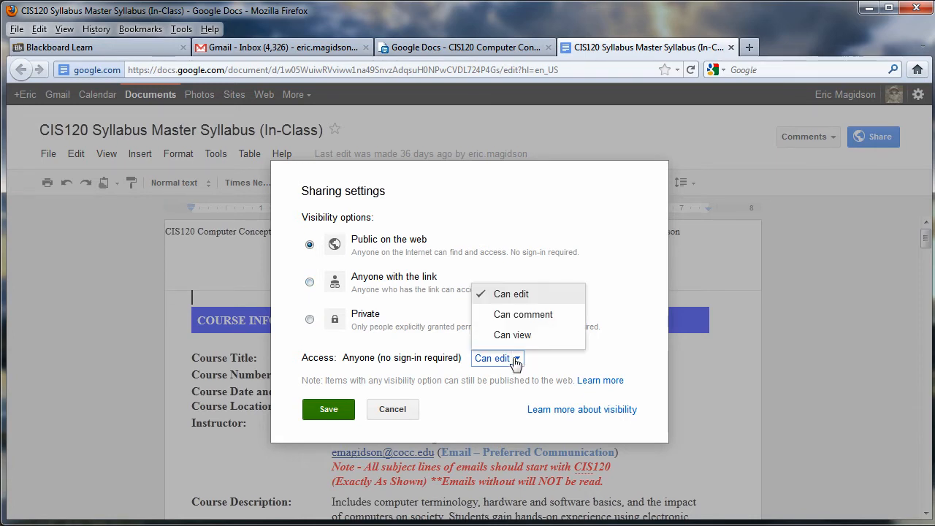
left_click(562, 365)
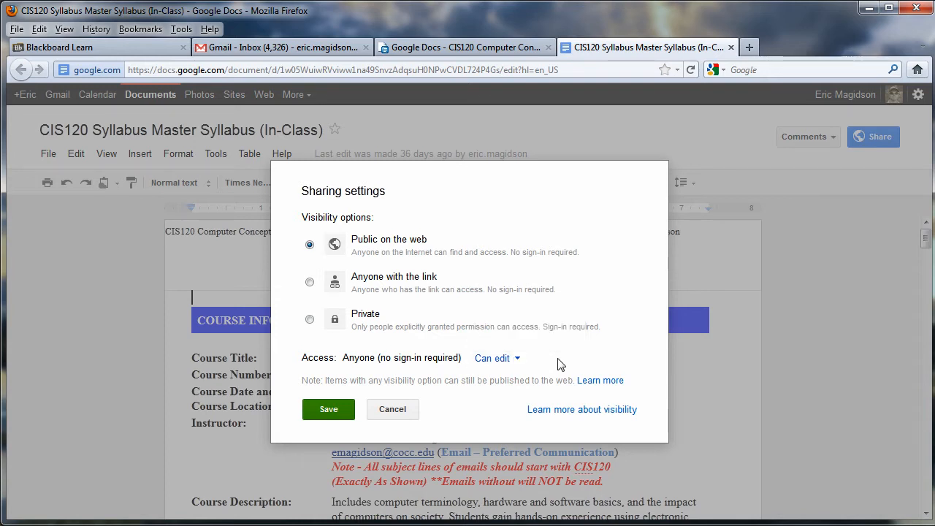
left_click(328, 410)
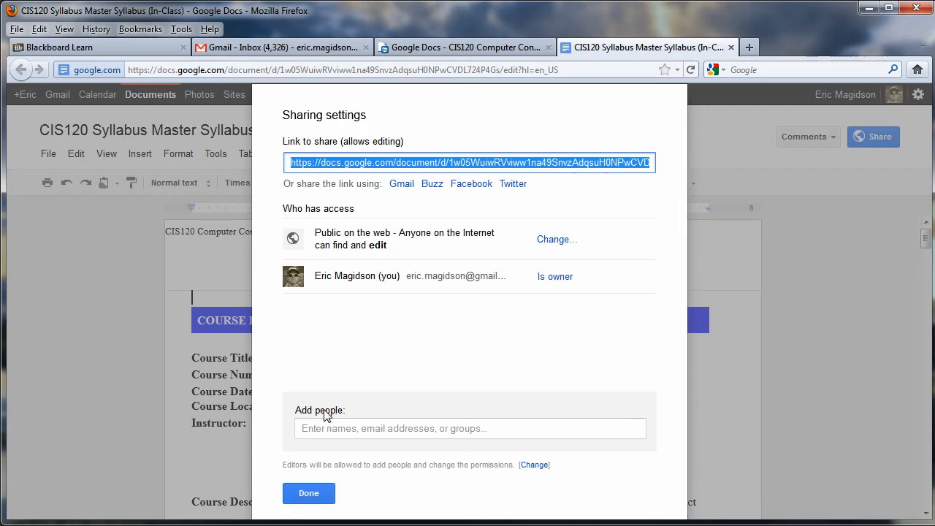
left_click(309, 494)
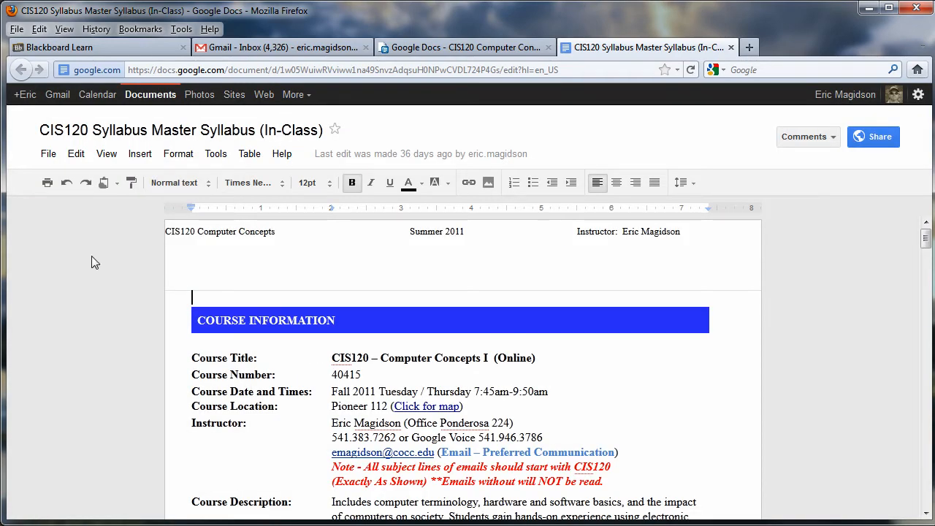
- Publish the syllabus to the web, select its iframe embed code, and return to Blackboard
left_click(48, 157)
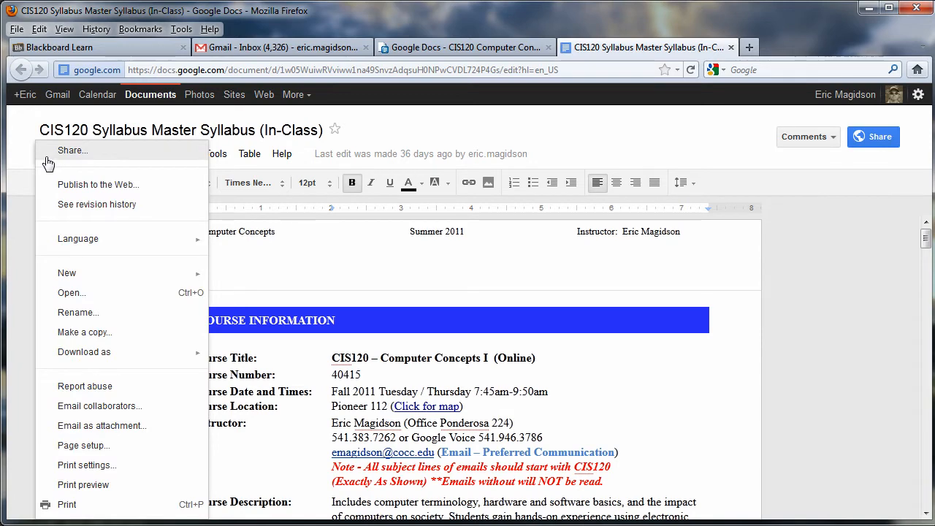
left_click(79, 187)
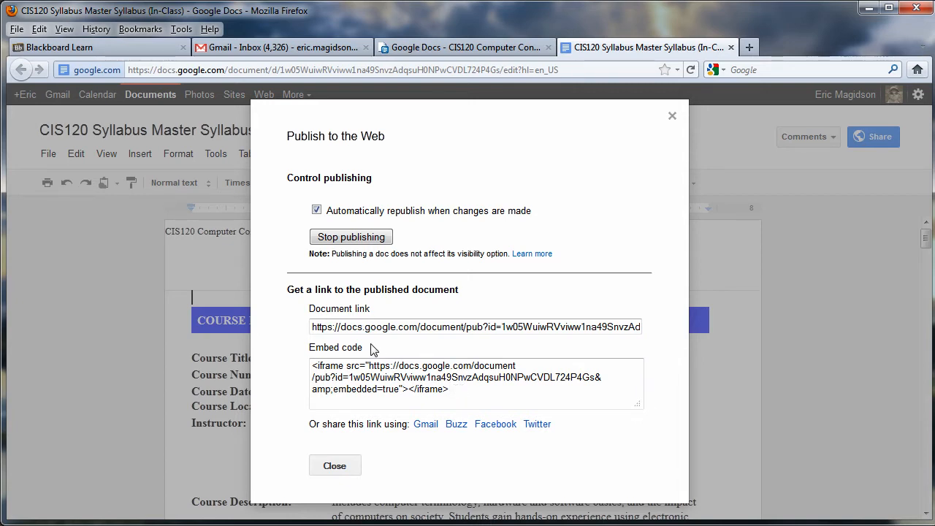
left_click_drag(453, 390, 310, 361)
key("ctrl+c")
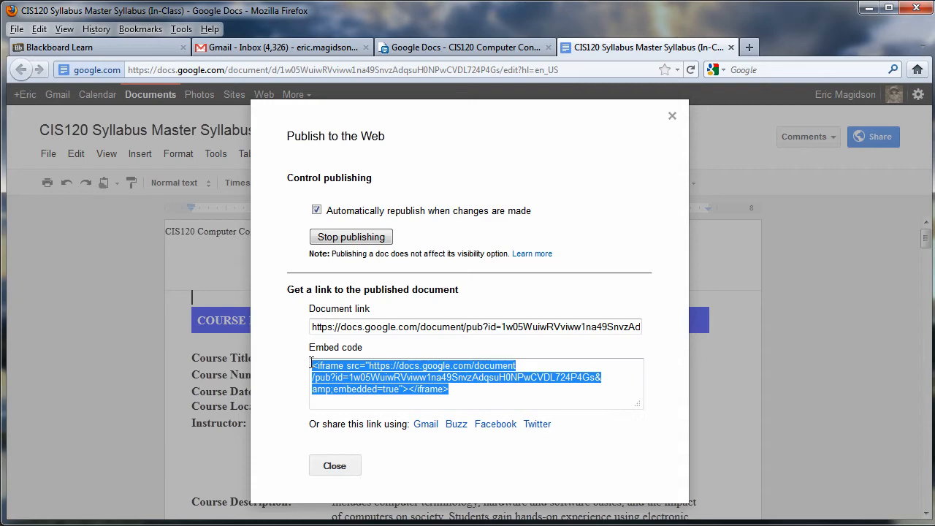
left_click(673, 118)
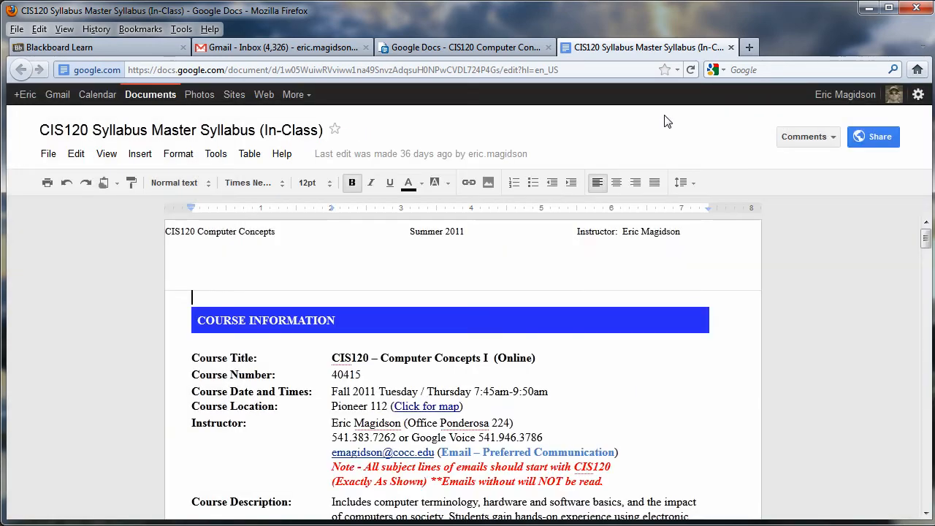
left_click(118, 49)
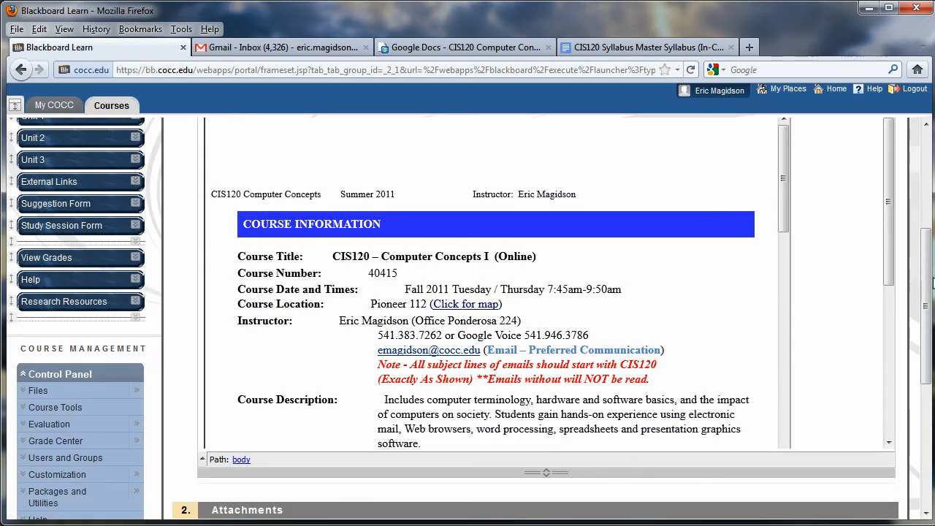
- Open the + Create menu above the course menu
left_click_drag(929, 283, 930, 182)
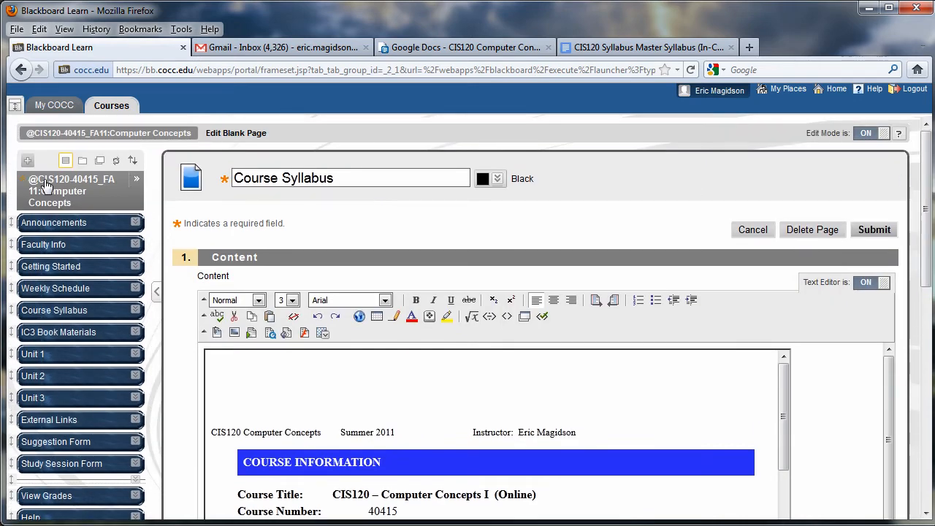
left_click(29, 162)
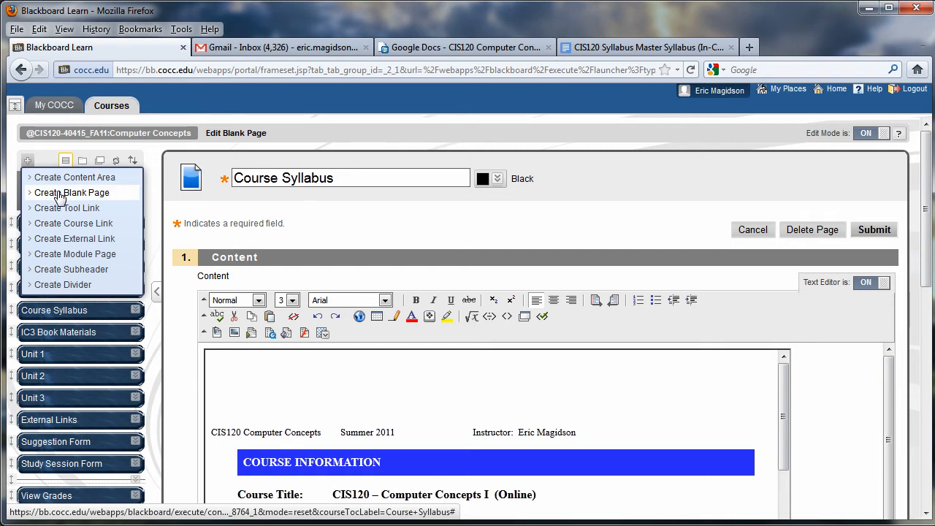
- Create a blank page named 'Test Page', available to users
left_click(60, 194)
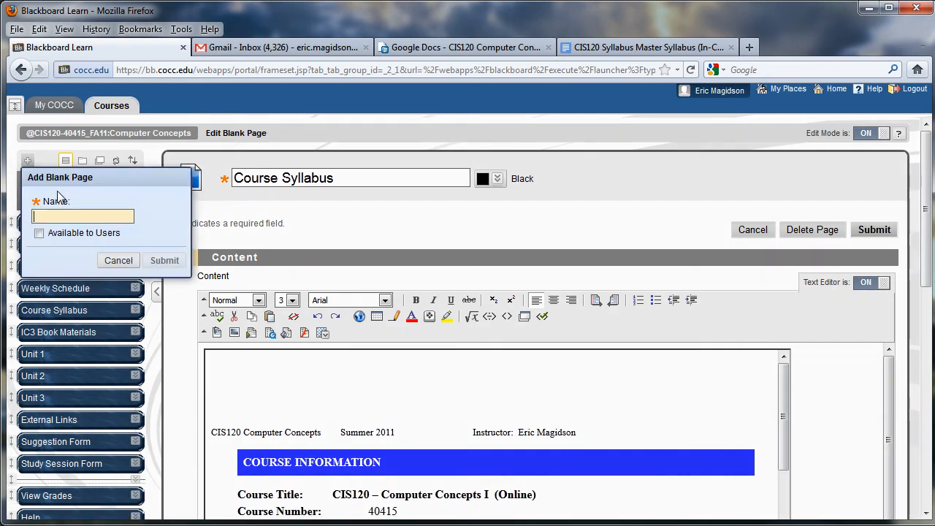
type("Test Page")
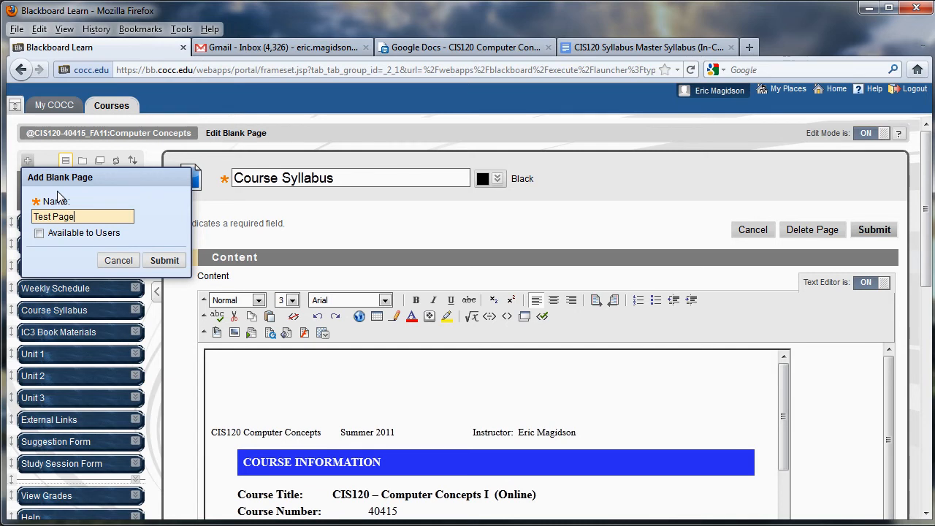
left_click(39, 234)
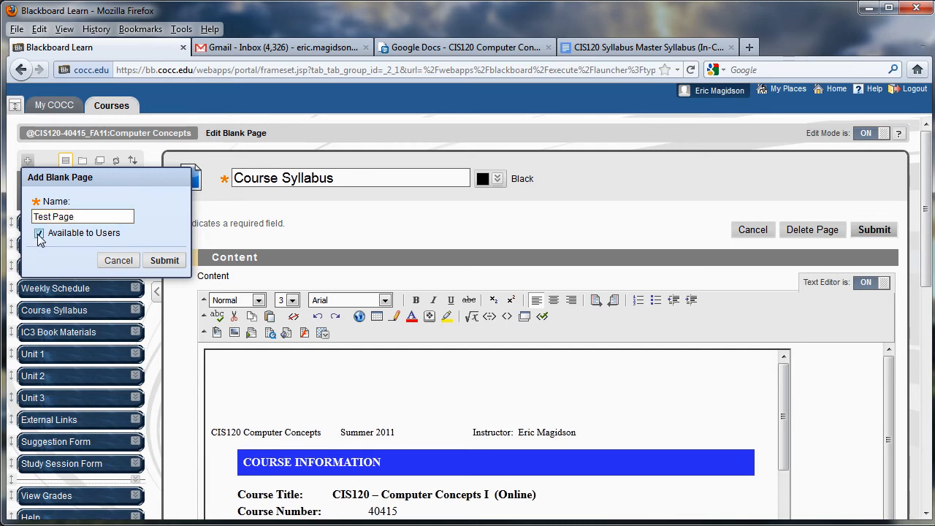
left_click(165, 261)
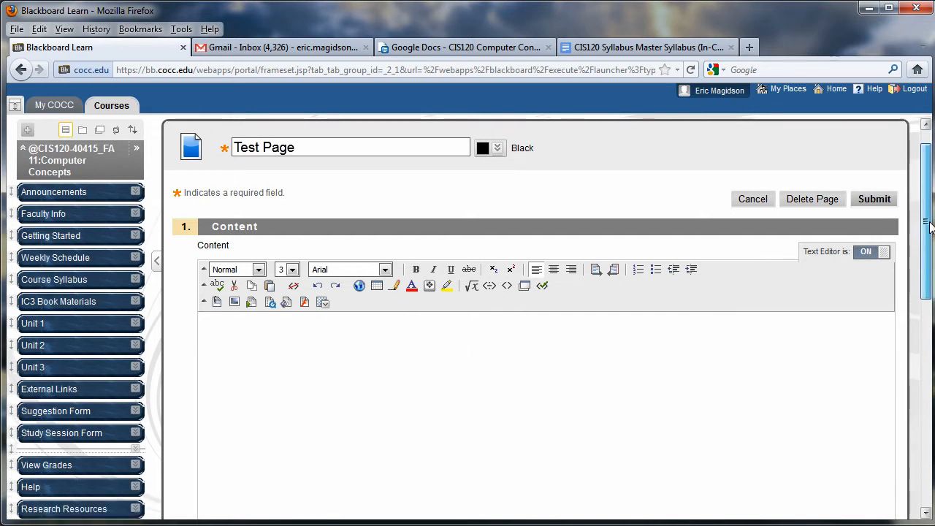
- In HTML source mode, replace the <br /> with the pasted syllabus iframe code and submit
left_click_drag(930, 214, 930, 241)
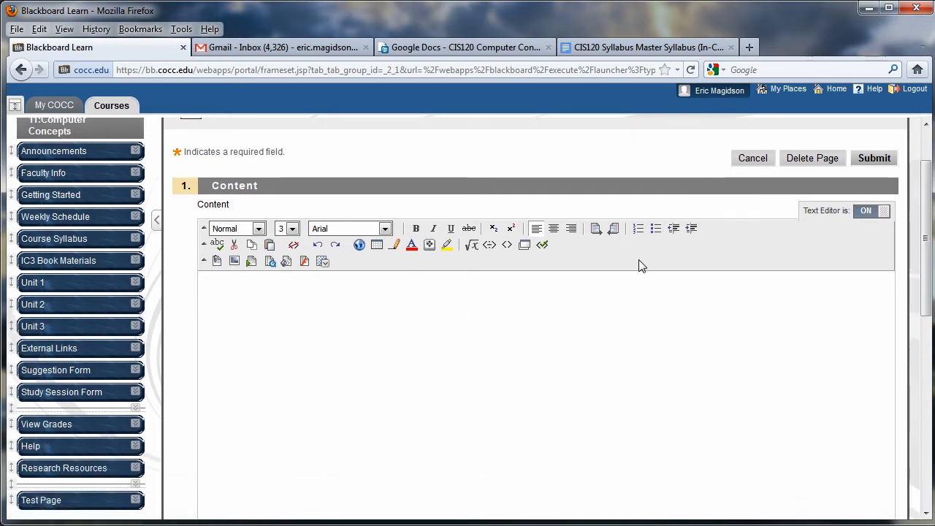
left_click(507, 245)
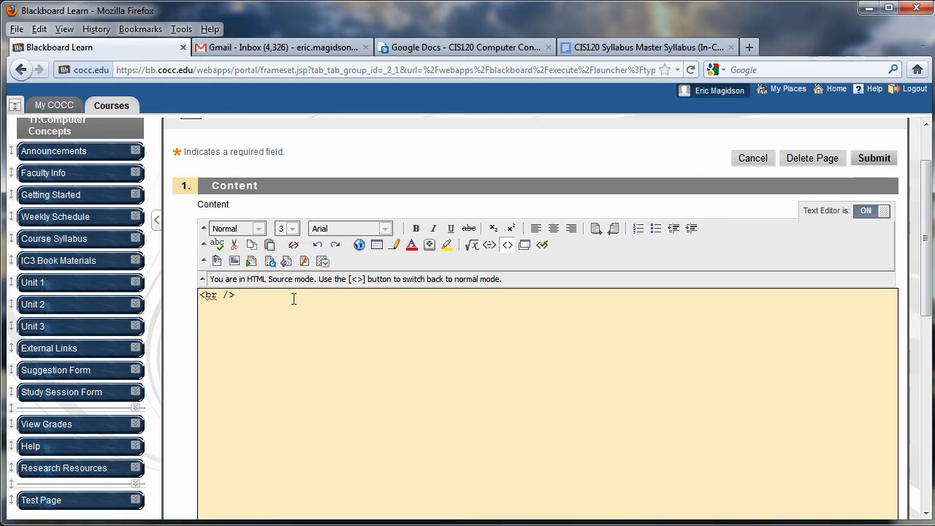
left_click_drag(271, 298, 202, 293)
key("ctrl+v")
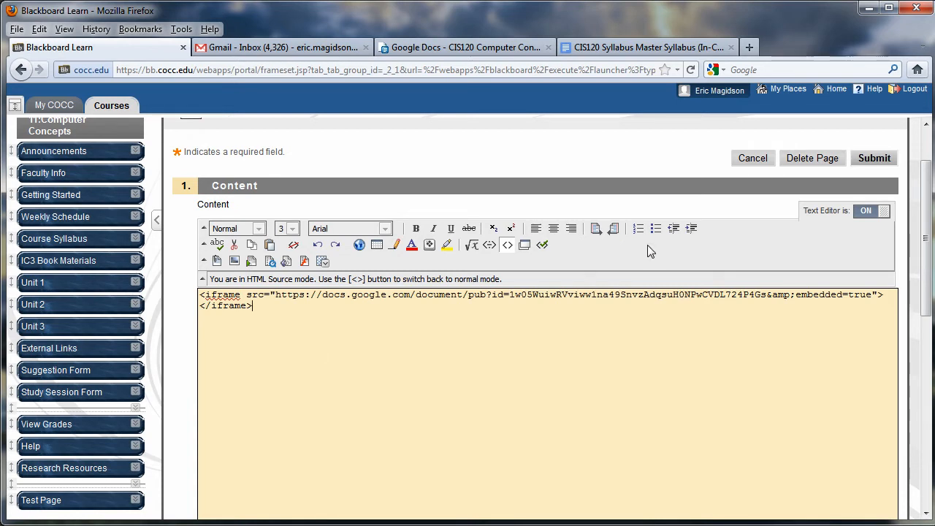
left_click(875, 160)
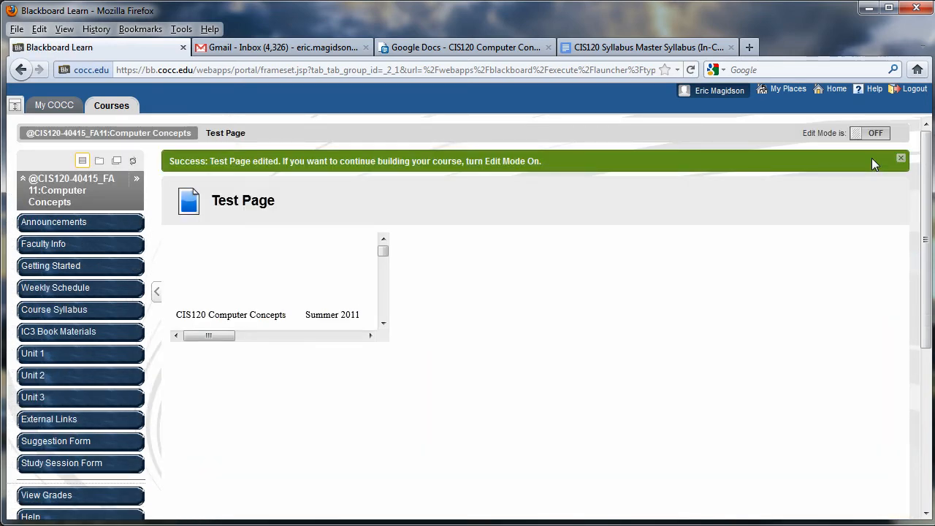
- Scroll through the small embedded syllabus, then switch to the Notepad window holding iframe code
mouse_move(384, 255)
left_mouse_down()
mouse_move(384, 270)
mouse_move(387, 255)
left_mouse_up()
mouse_move(217, 334)
left_mouse_down()
mouse_move(327, 346)
mouse_move(209, 346)
left_mouse_up()
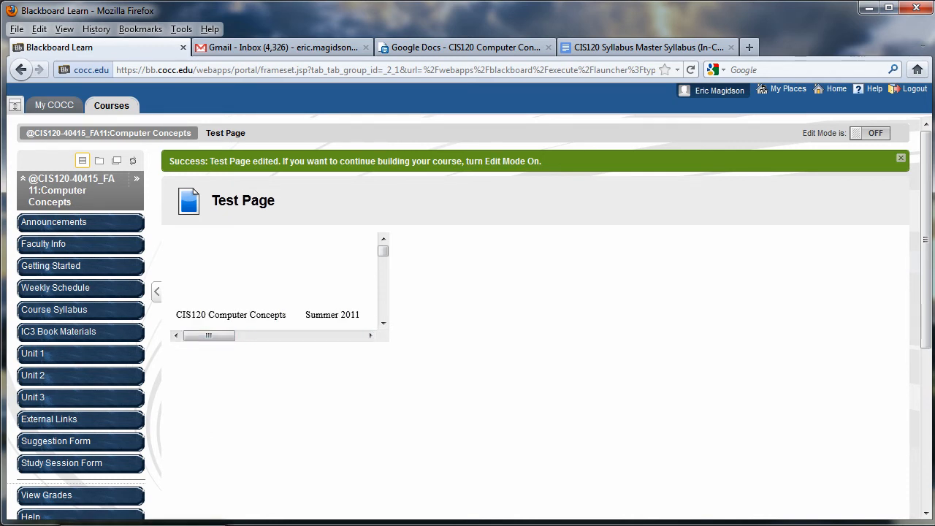
key("alt+Tab")
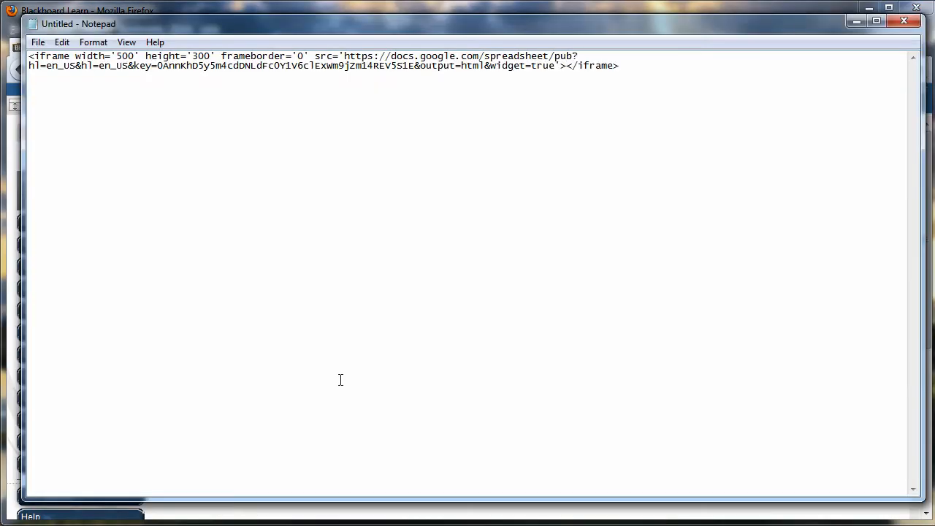
- Copy the width='500' height='300' frameborder='0' attributes from the Notepad embed code, then minimize Notepad
mouse_move(342, 26)
left_mouse_down()
mouse_move(350, 31)
mouse_move(342, 28)
left_mouse_up()
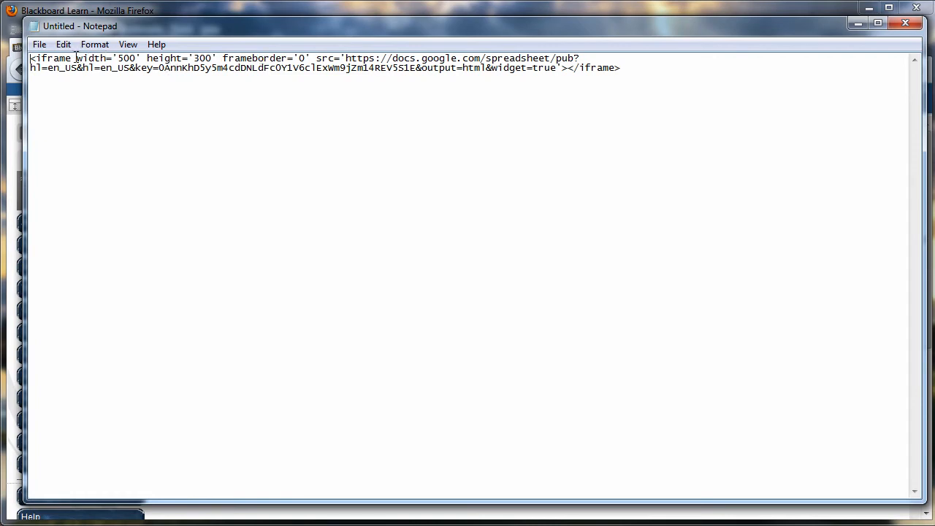
left_click_drag(76, 58, 312, 60)
key("ctrl+c")
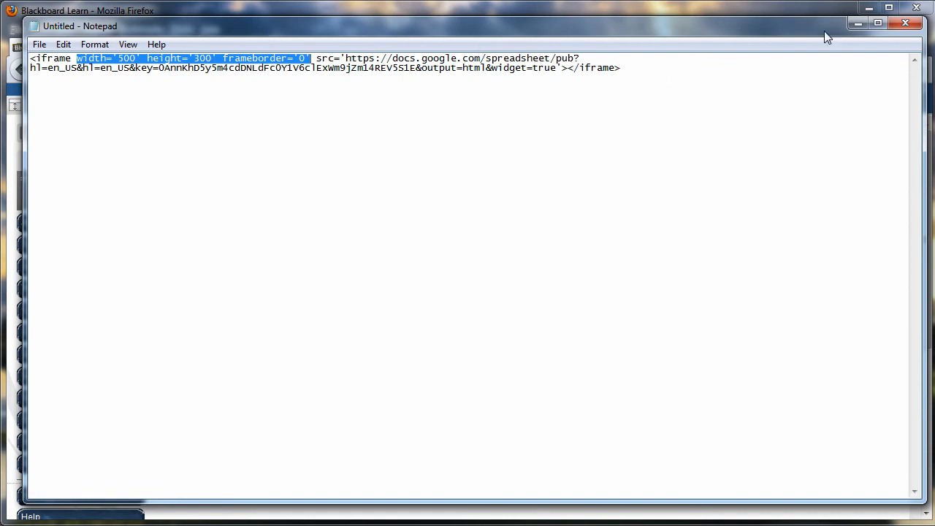
left_click(854, 27)
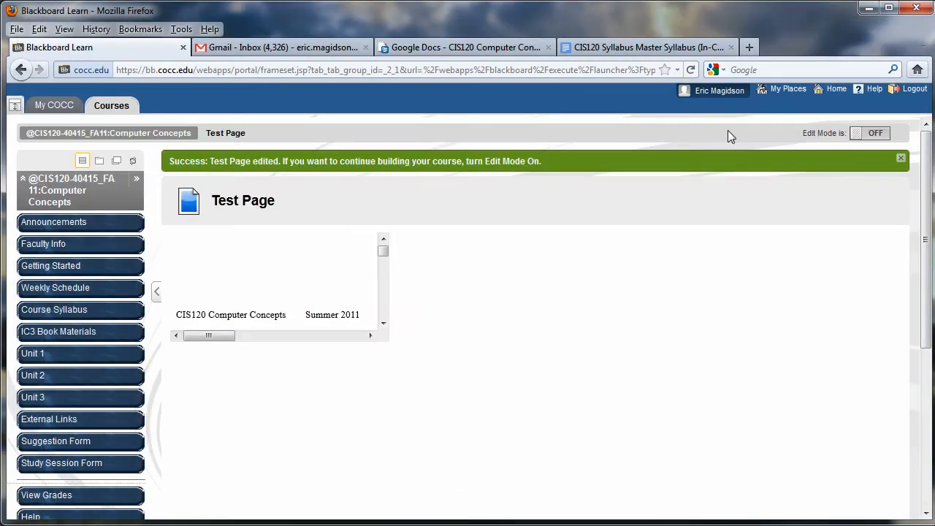
- Switch Edit Mode on and reopen Test Page in the editor
left_click(870, 139)
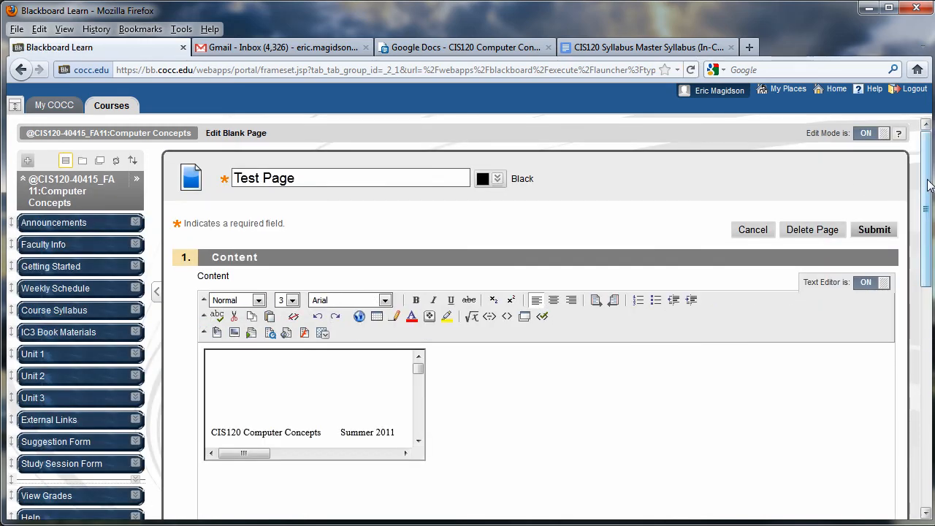
left_click_drag(928, 185, 929, 217)
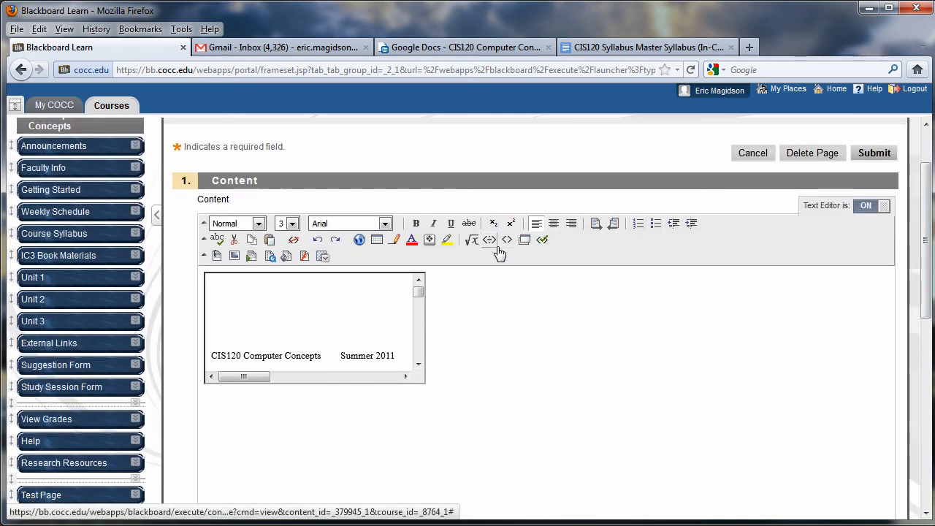
- In HTML source view, paste the width, height and frameborder attributes into the iframe tag
left_click(507, 239)
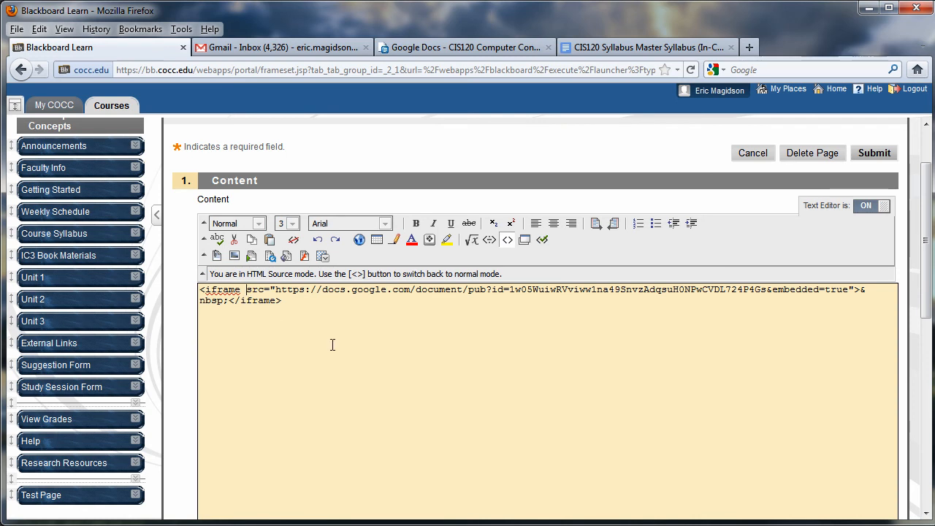
key("ctrl+v")
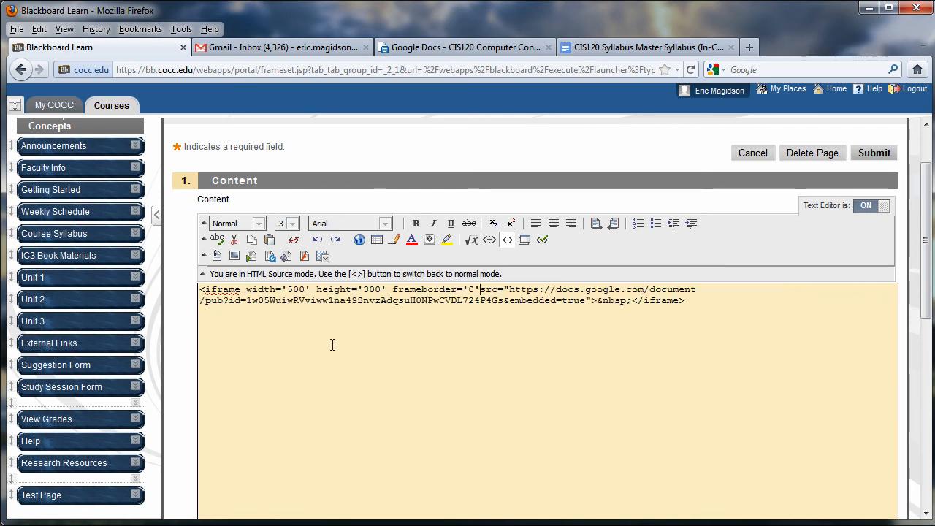
left_click(480, 290)
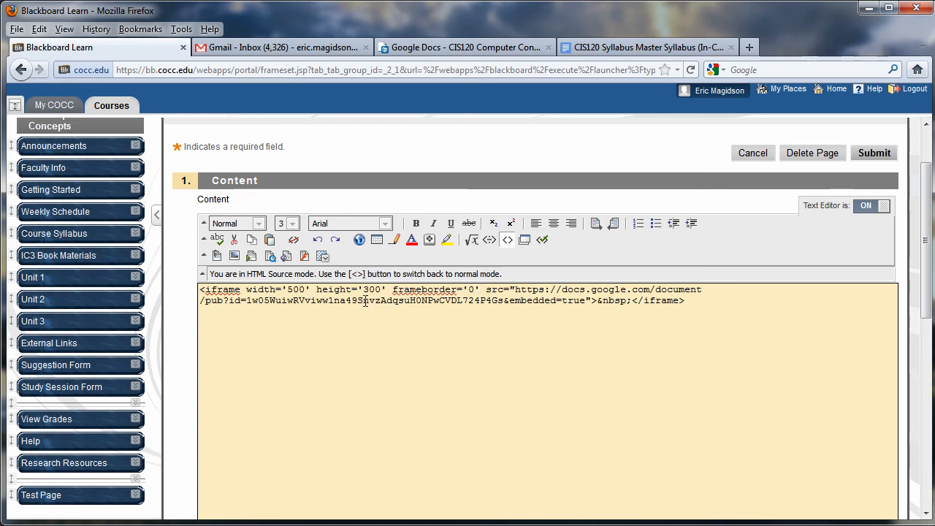
- Change the iframe width and height to 800 and submit Test Page
left_click_drag(305, 290, 288, 288)
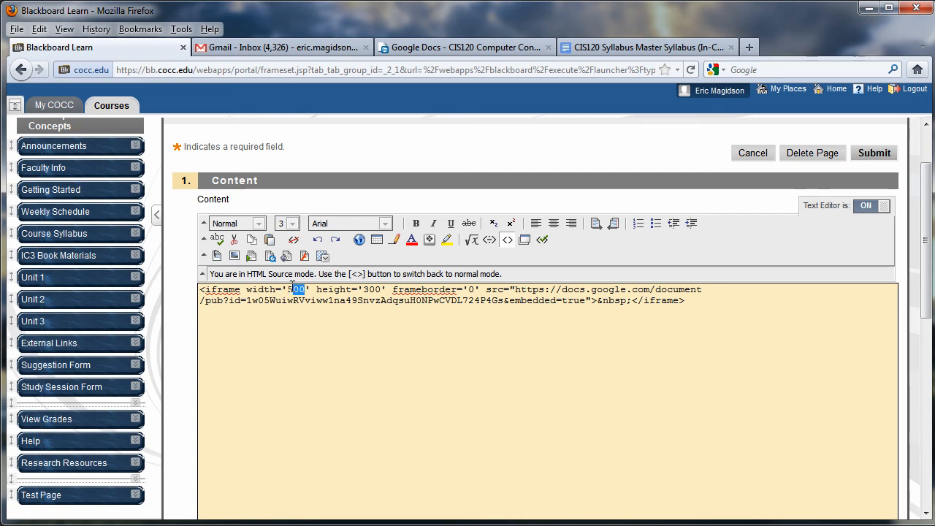
type("800")
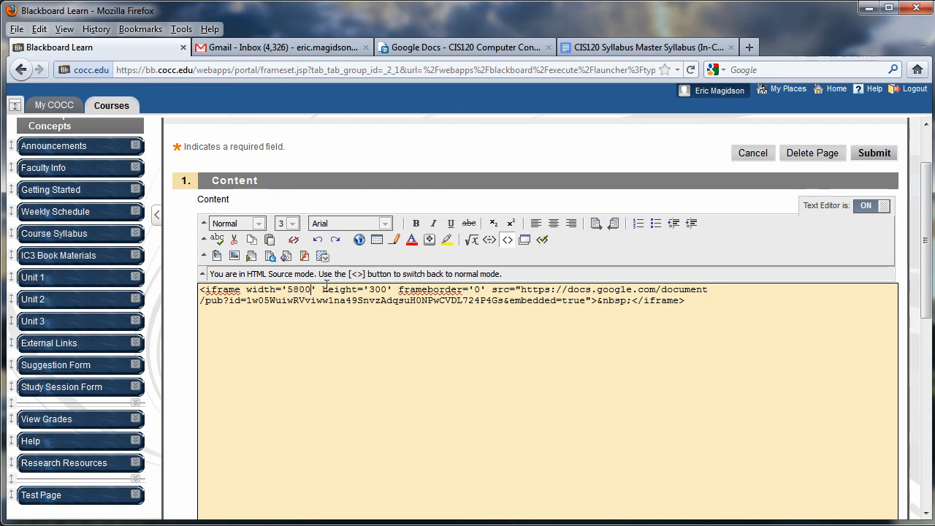
key("BackSpace")
key("BackSpace")
key("BackSpace")
key("BackSpace")
type("80")
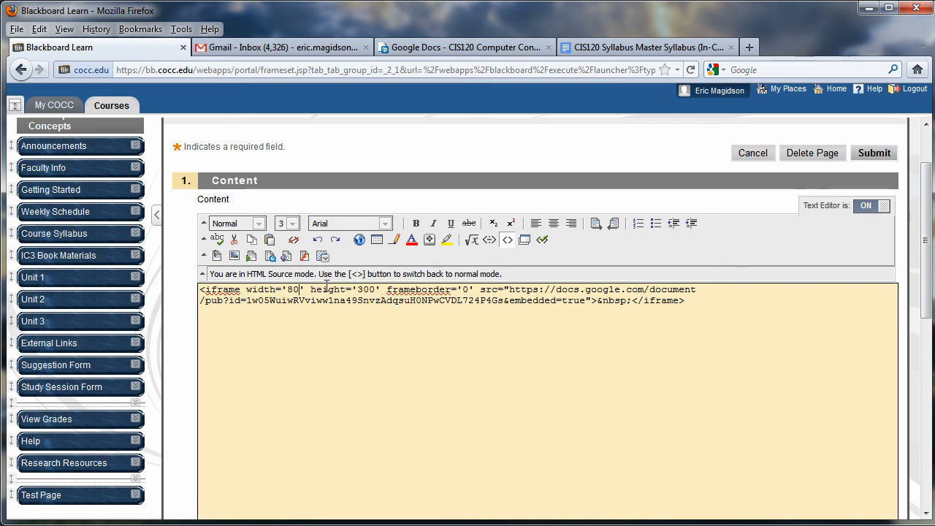
type("0")
left_click_drag(382, 289, 363, 289)
type("800")
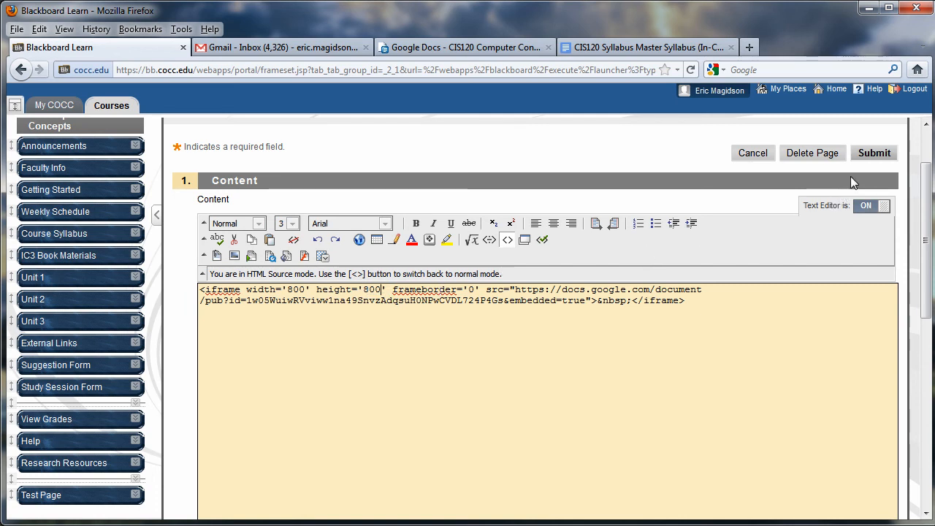
left_click(865, 155)
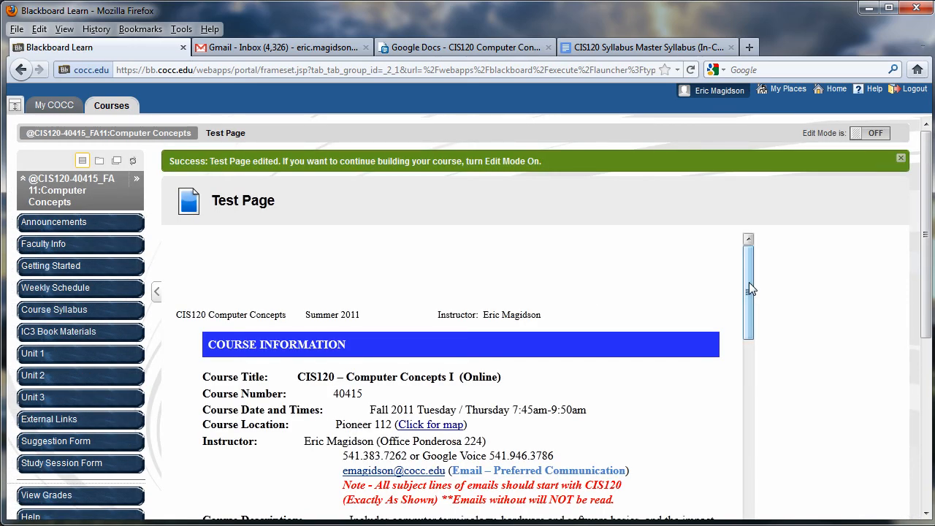
left_click_drag(748, 291, 758, 457)
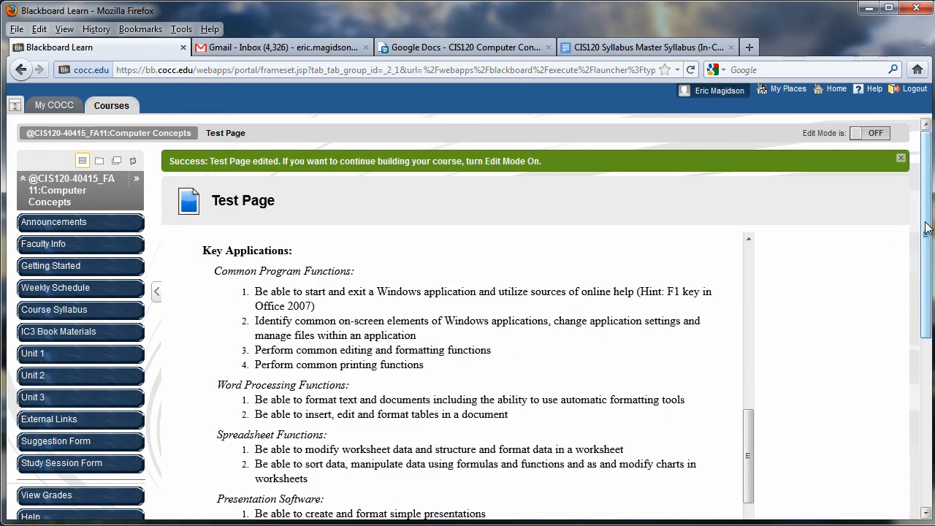
left_click_drag(925, 228, 927, 360)
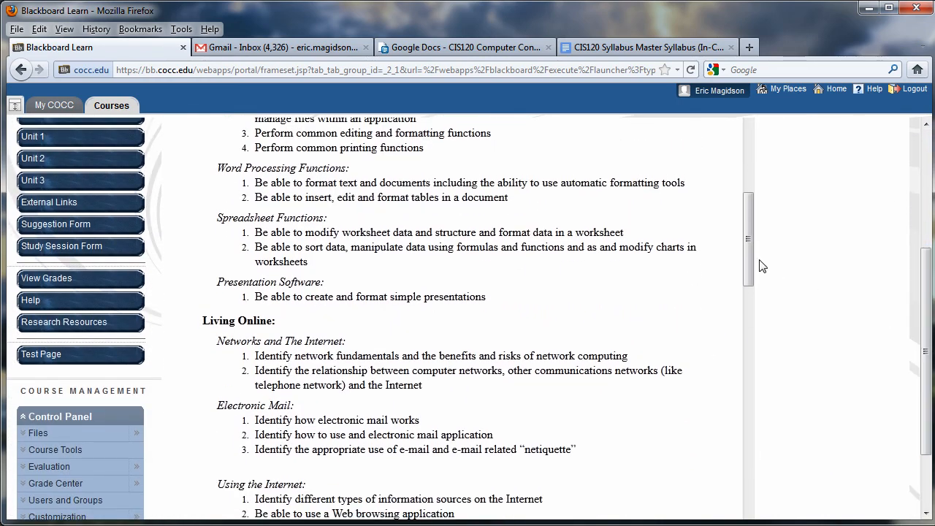
left_click_drag(748, 223, 765, 147)
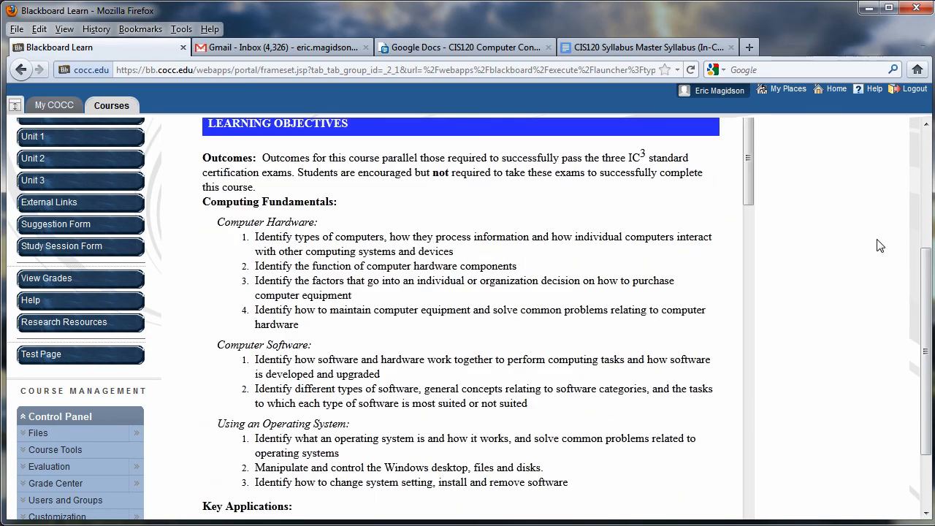
scroll(765, 325, "up", 5)
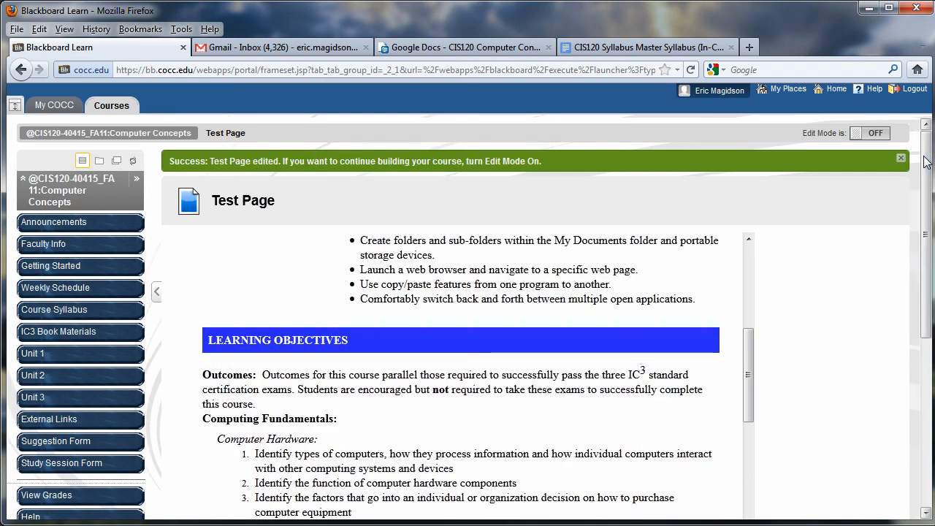